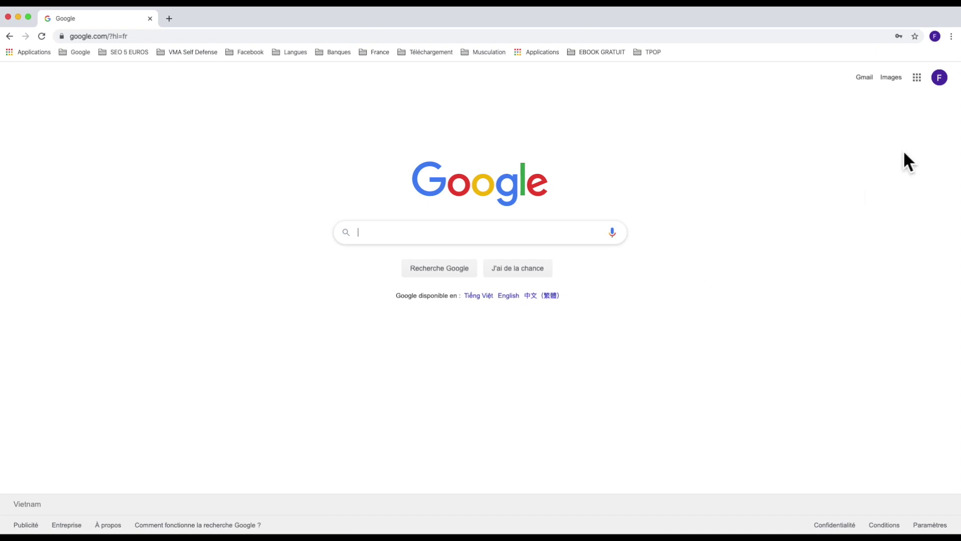
- Go to YouTube and open the account's own channel page, "La vie des chats"
left_click(917, 78)
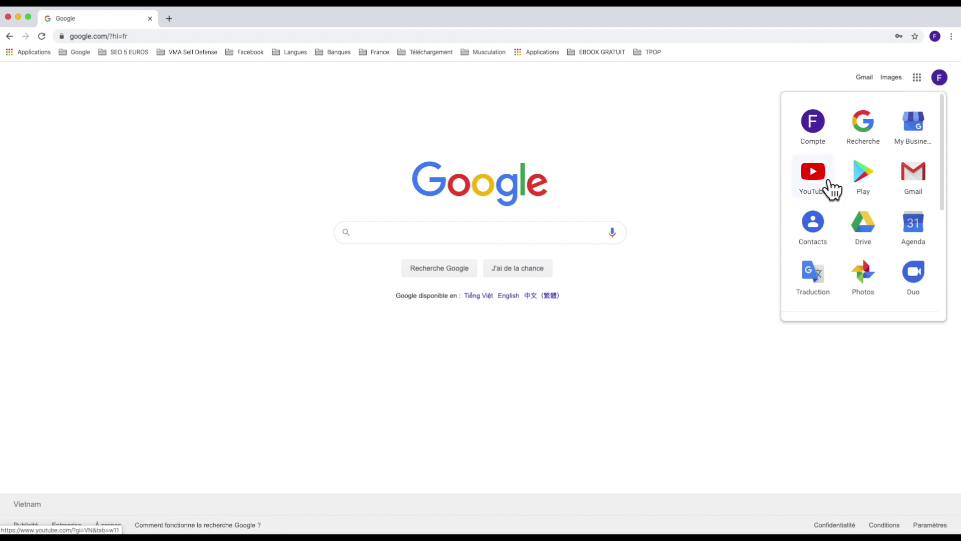
left_click(145, 35)
type("youtube")
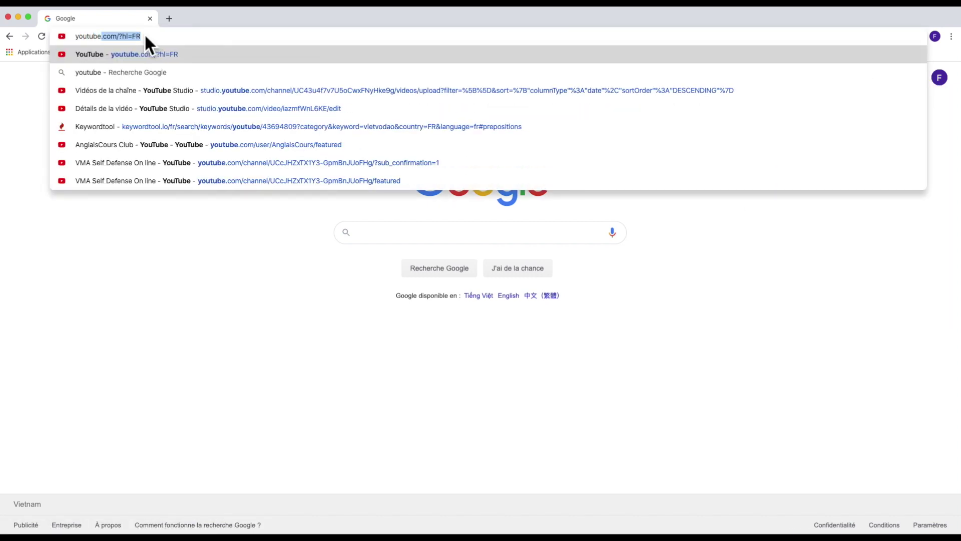
key("Return")
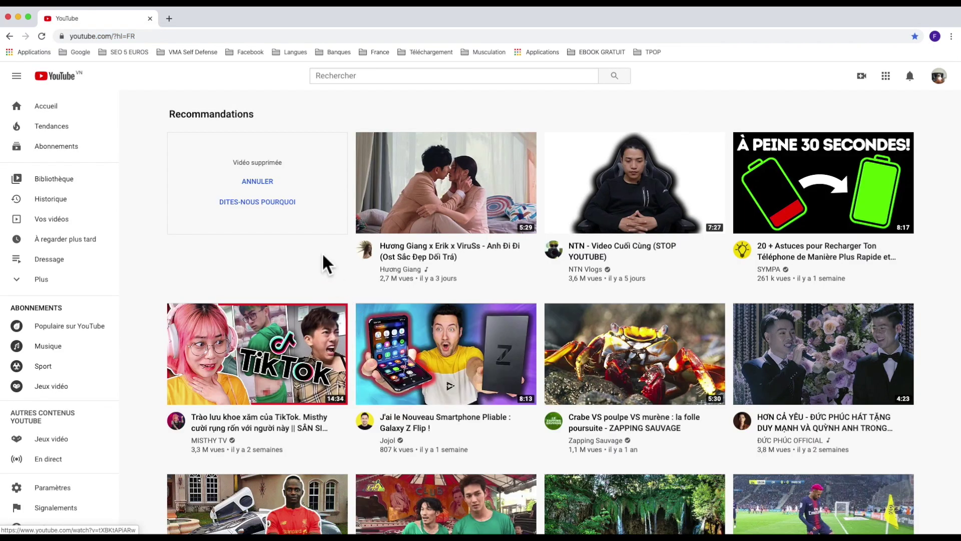
left_click(941, 78)
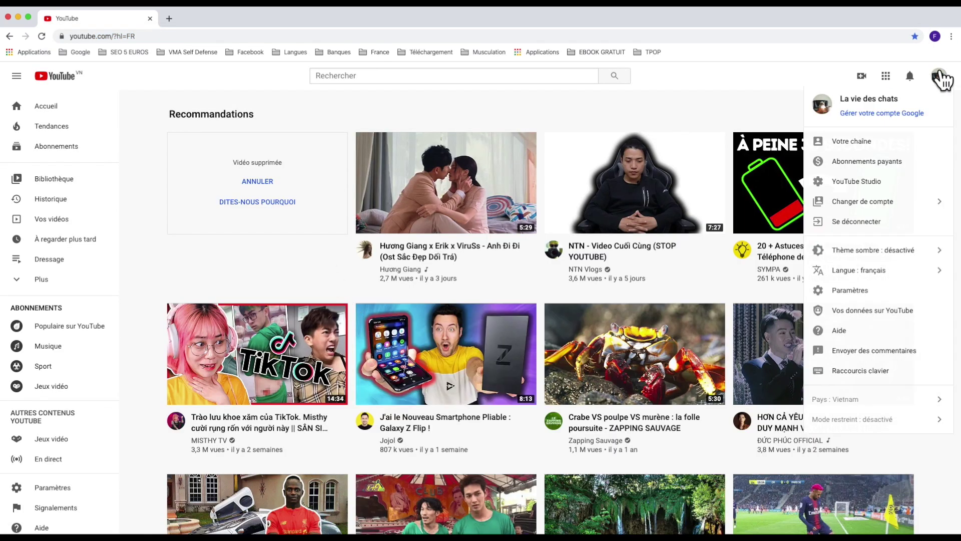
left_click(855, 144)
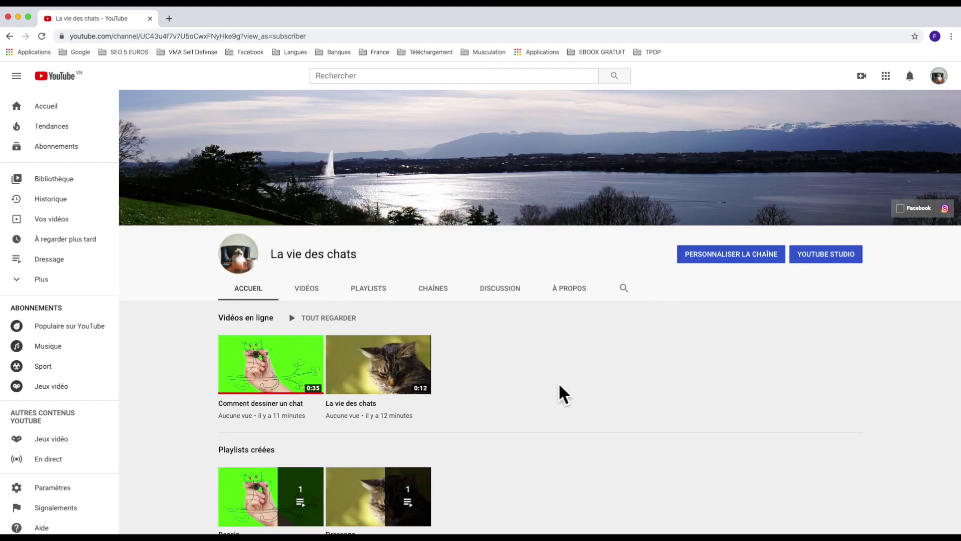
scroll(500, 351, "down", 3)
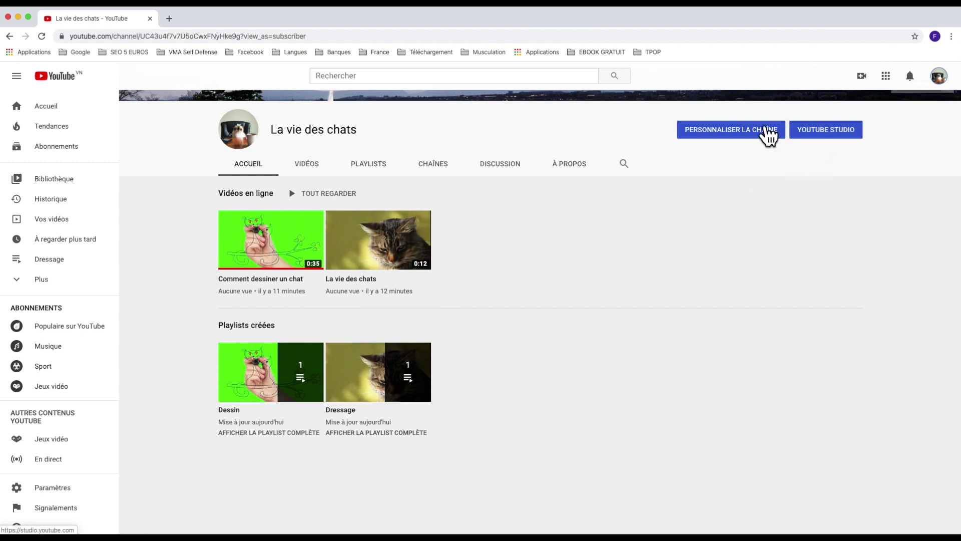
- Open the details of the video "Comment dessiner un chat" for editing in YouTube Studio
left_click(824, 132)
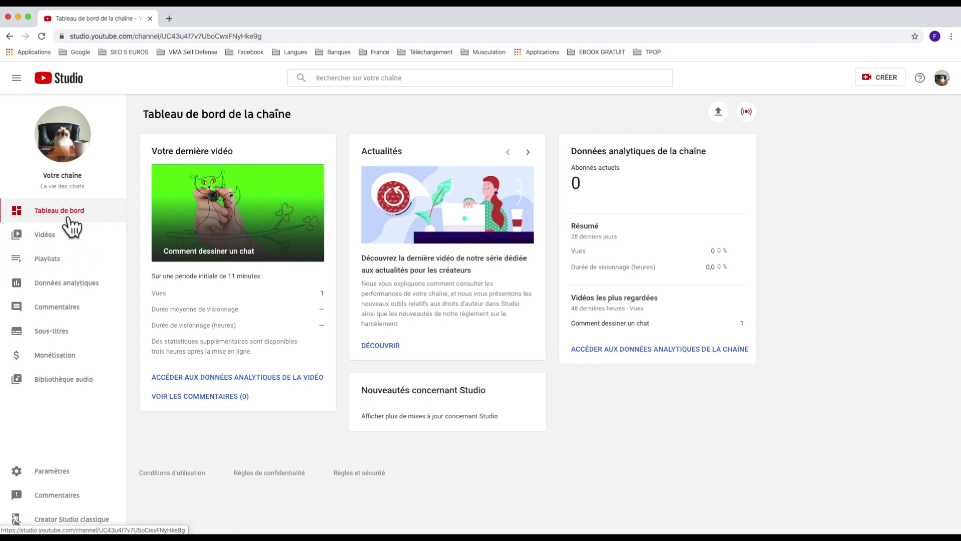
left_click(39, 231)
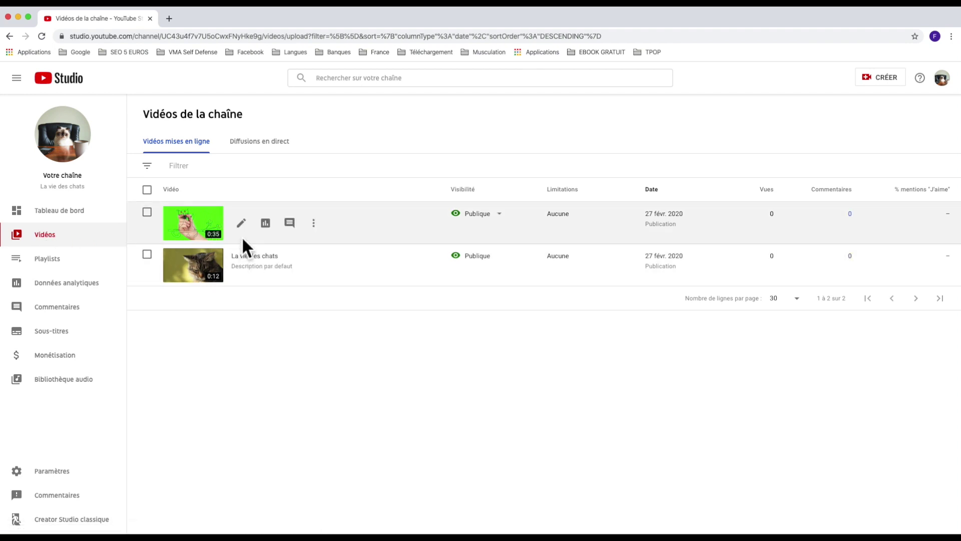
left_click(241, 224)
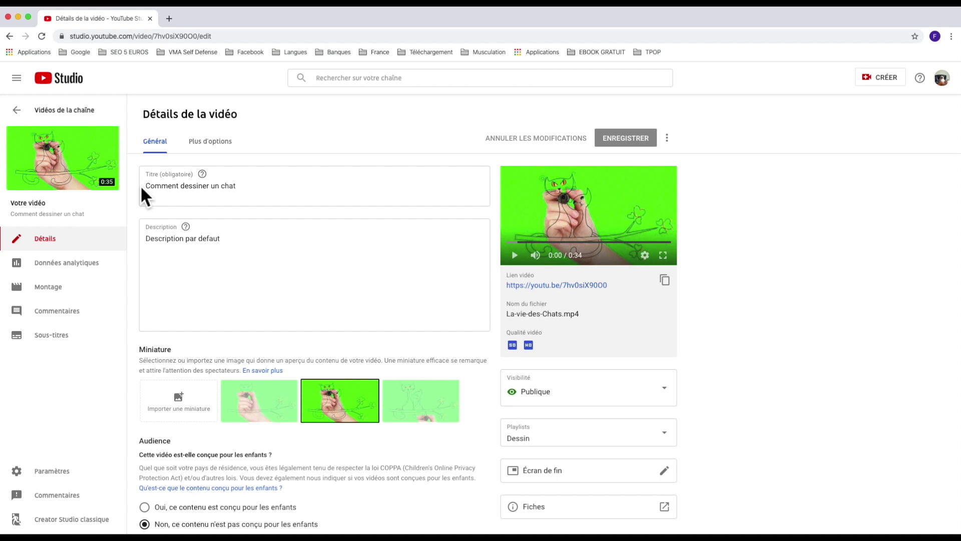
- Replace the video description with "Comment dessiner ............" and a second line "Abonnez-vous pour ne rien rater de mes prochaines vidéos ... ❤️"
left_click(220, 231)
key("super+a")
key("BackSpace")
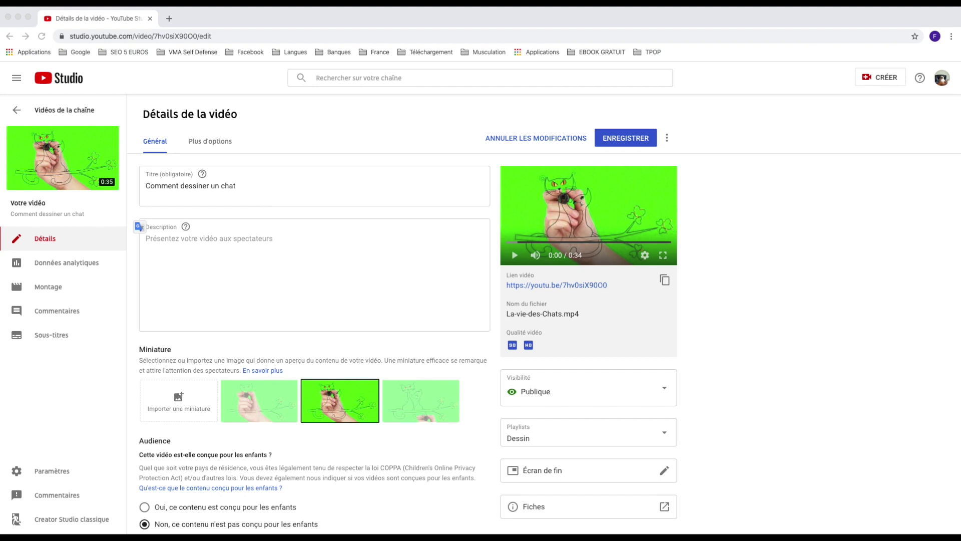
left_click(141, 227)
type("Comment dessiner ............")
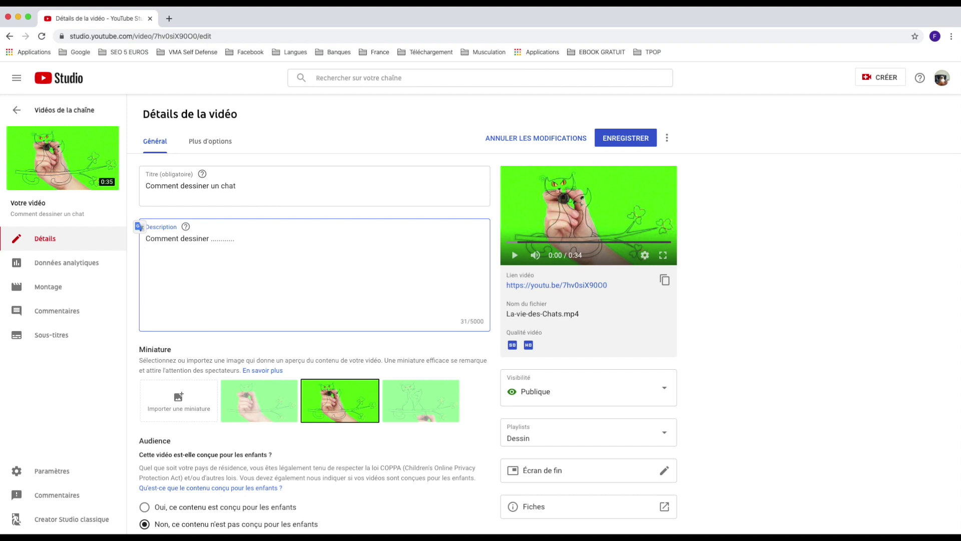
type("Abonnez-vous pour ne rien rater de mes prochaines vidéos ... ❤️")
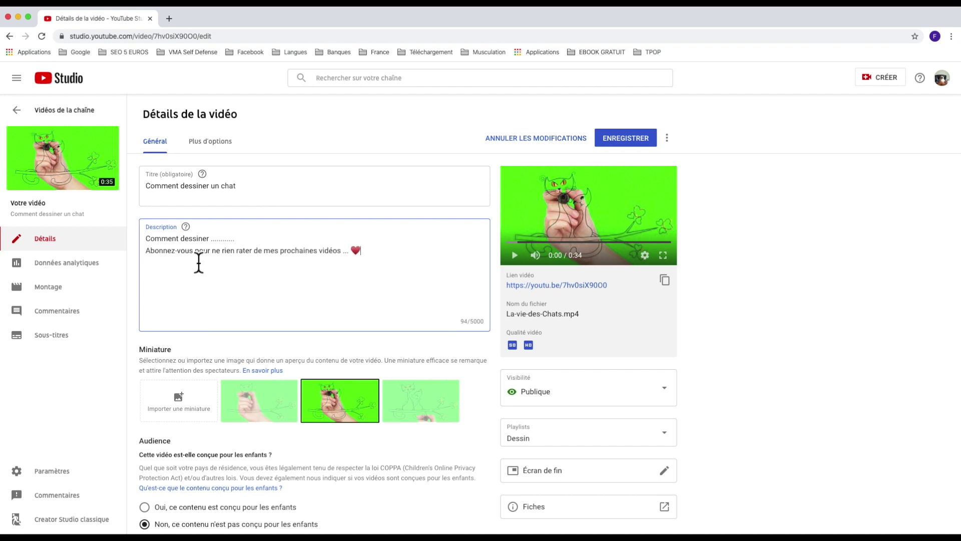
- Add a third description line reading "Ne pas oublier de mettre votre lien facebook 🛎, instagram, pinterest etc ..."
key("super+Tab")
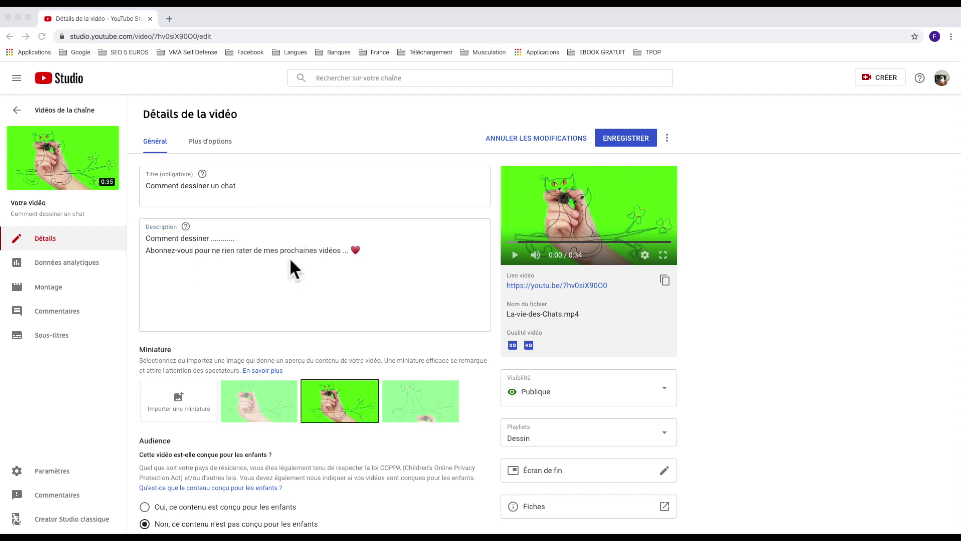
key("super+Tab")
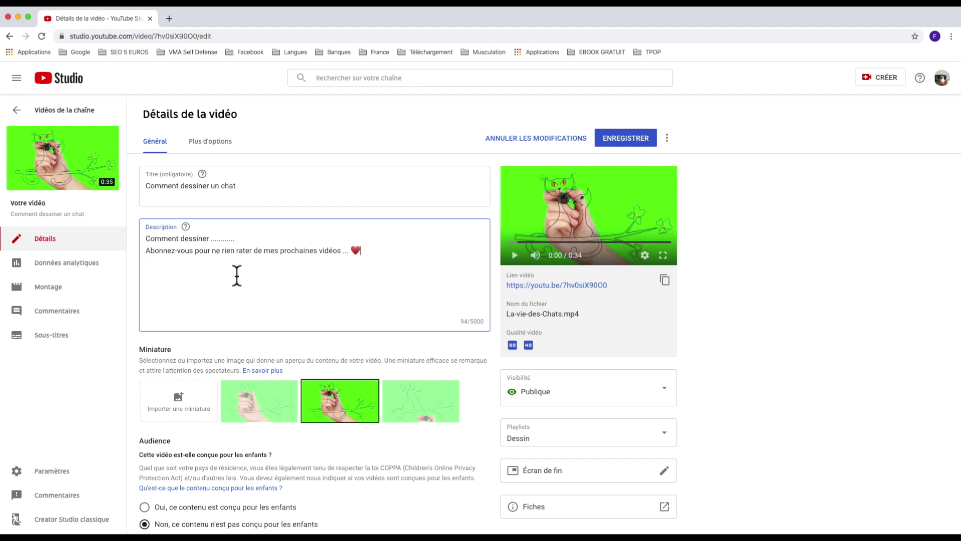
key("Return")
type("Ne pas oublier de mettre votre lien facebook 🛎, instagram, pinterest etc ...")
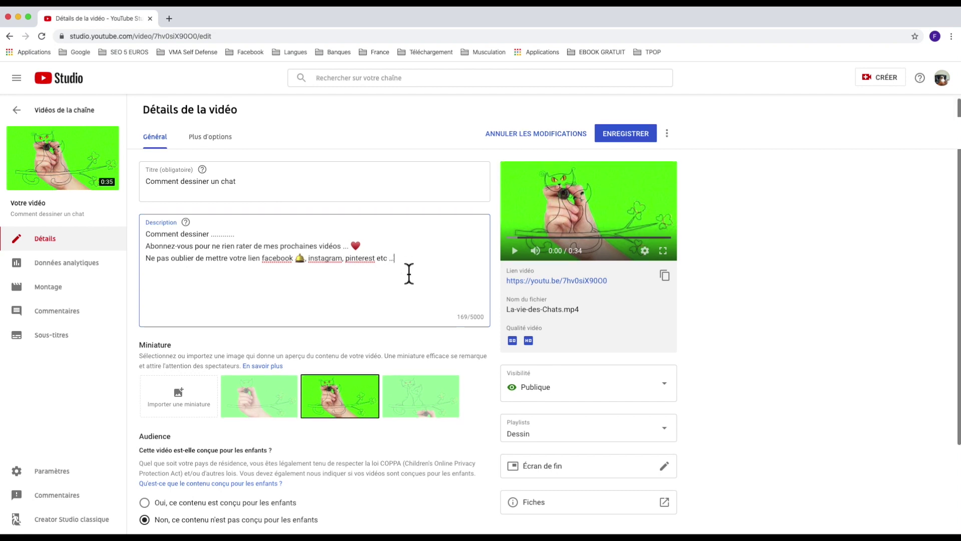
scroll(409, 273, "down", 3)
scroll(409, 273, "down", 1)
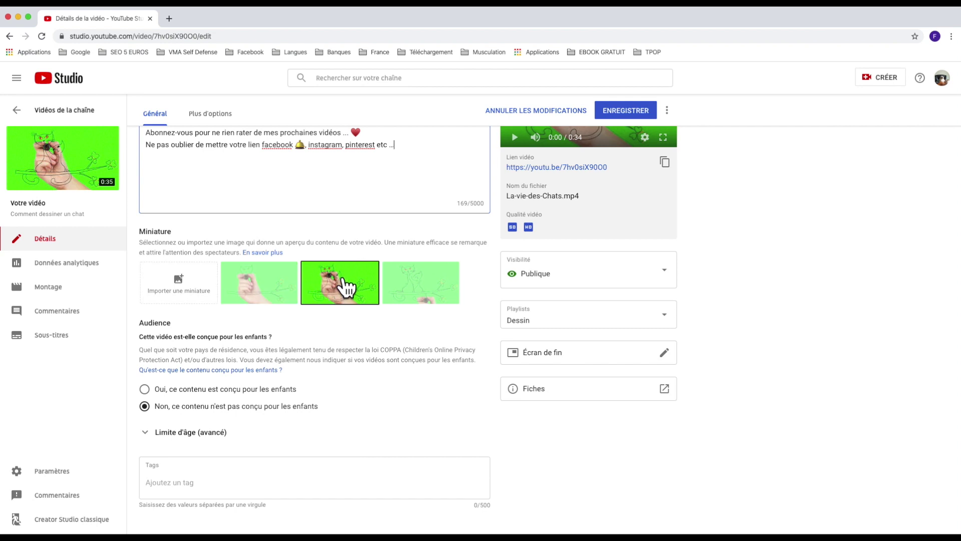
left_click(190, 468)
type("dessiner chat, dessiner chat facile, dessiner chat noir, dessiner chaton, dessiner chaton facile, chat dessiner, chat dessiner facilement, chaton dessiner, comment dessiner un chaton")
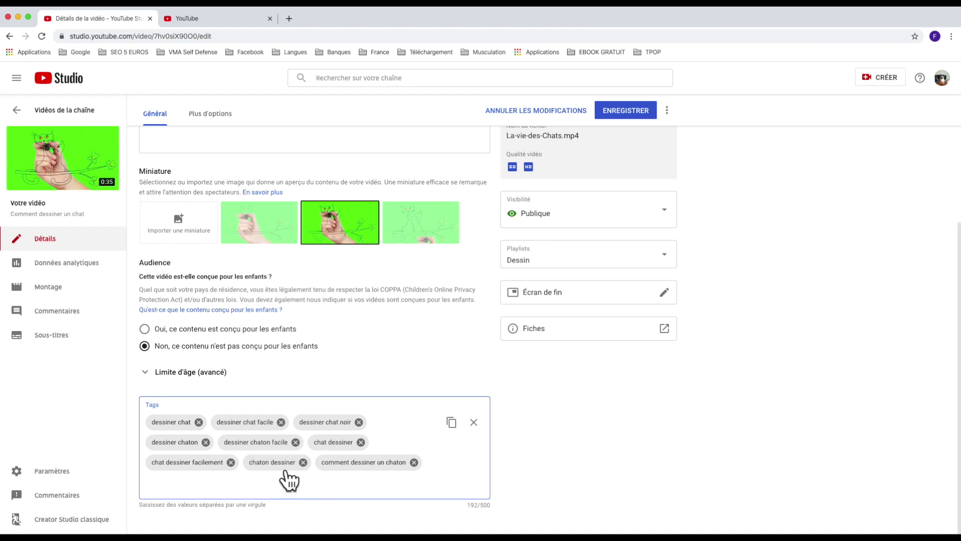
left_click(474, 422)
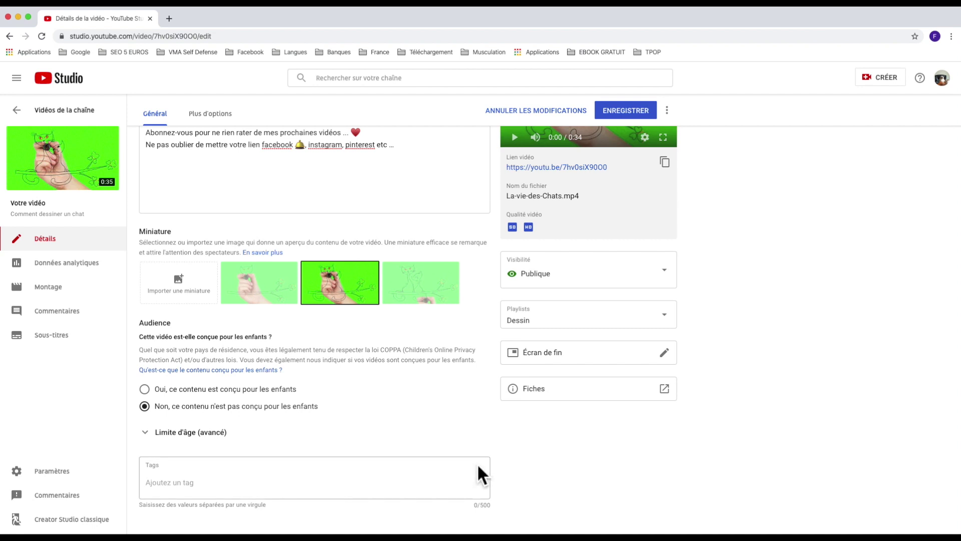
scroll(476, 463, "up", 3)
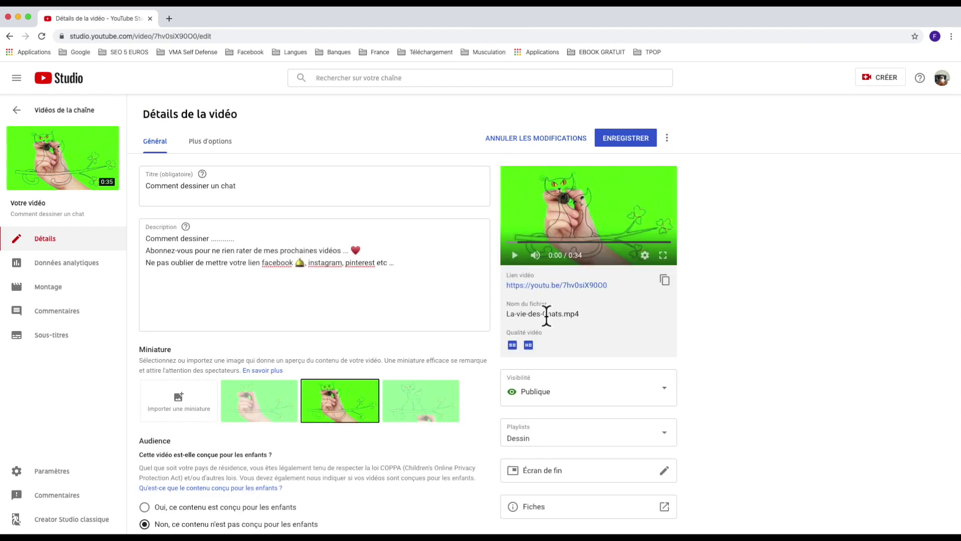
- Open YouTube in a new browser tab and look up the search suggestions for "dessiner cha" and "dessiner chaton"
left_click(169, 19)
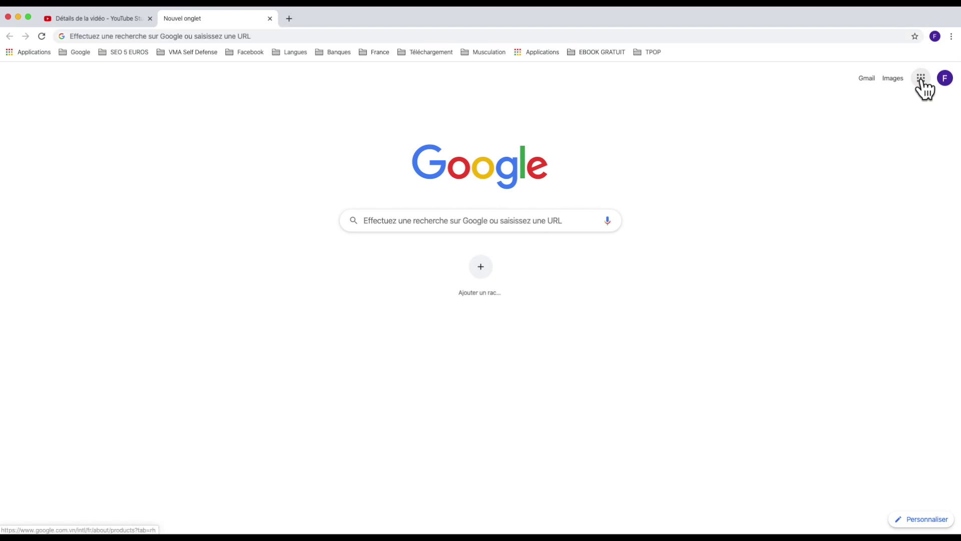
left_click(921, 79)
left_click(832, 169)
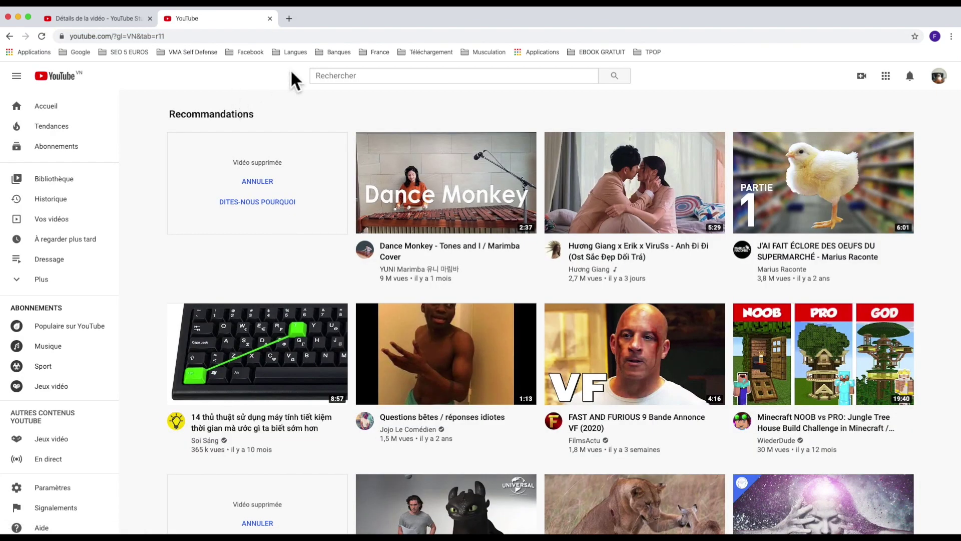
left_click(349, 80)
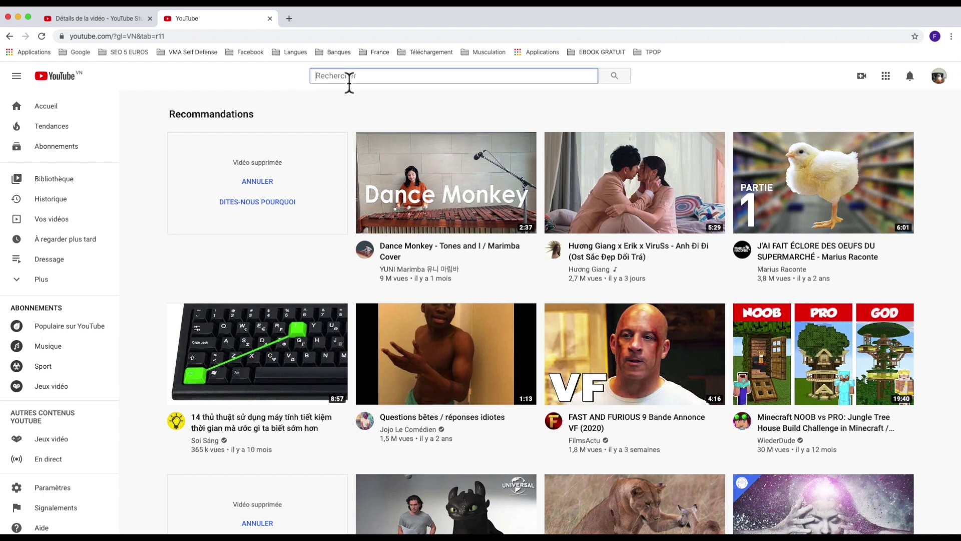
type("dessi")
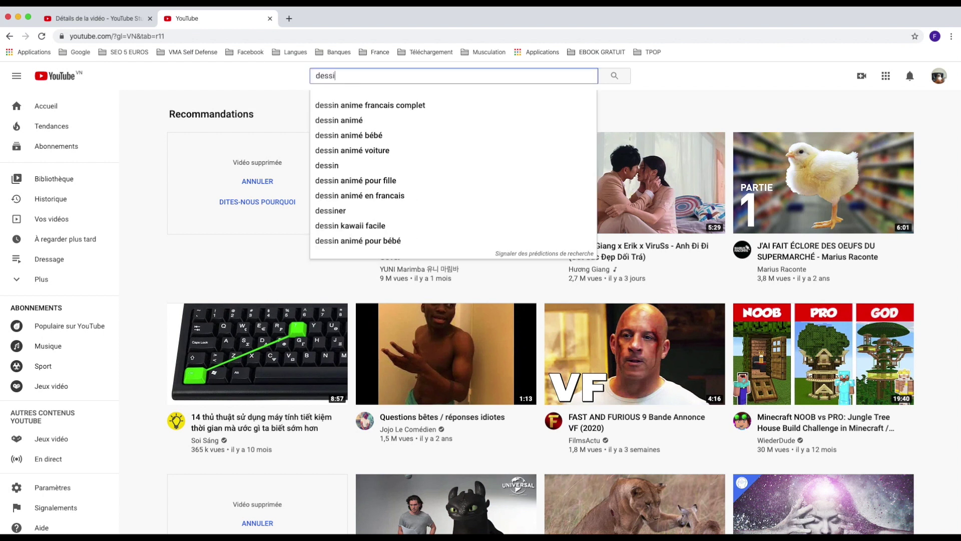
type("ner cha")
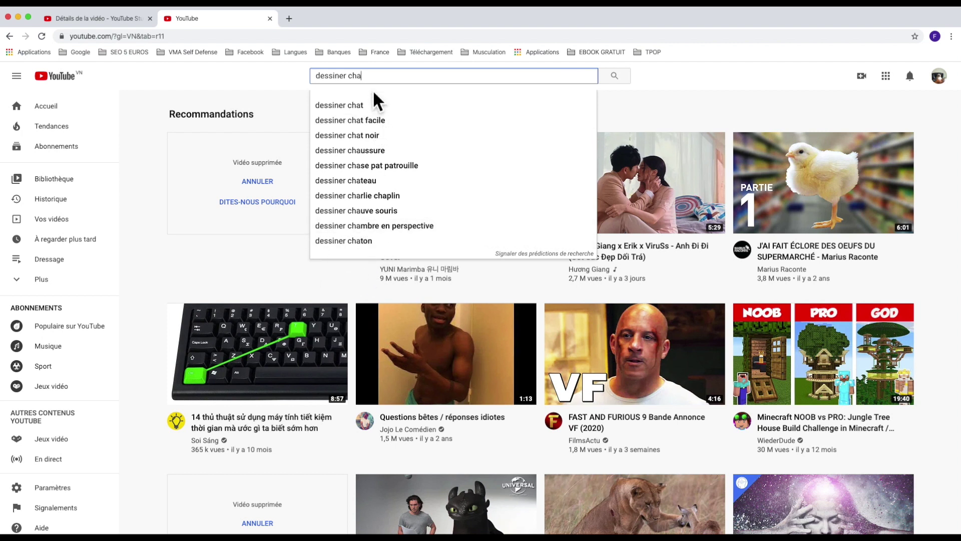
type("ton")
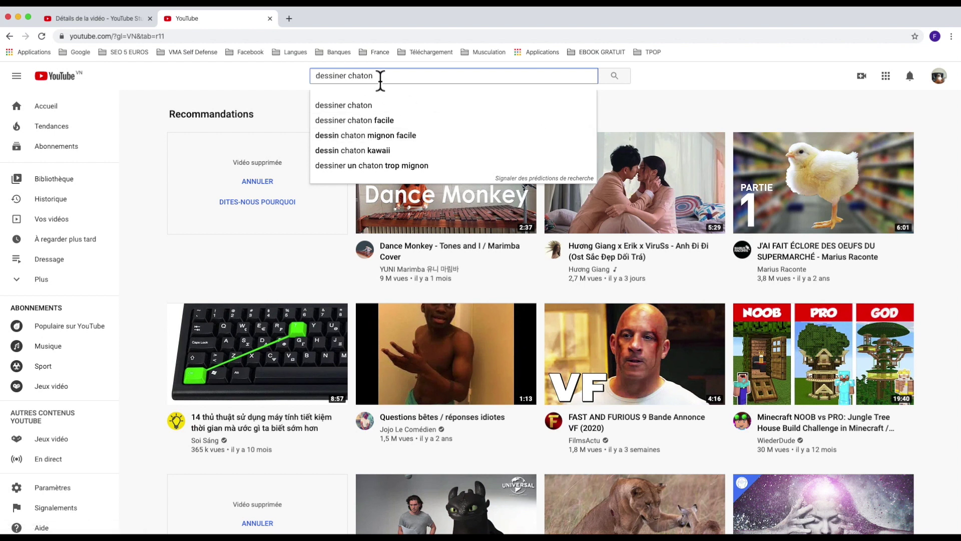
- Look up the YouTube search suggestions for the reversed keywords "chat dessiner" and "chaton dessiner"
left_click_drag(382, 79, 307, 80)
type("chat dessin")
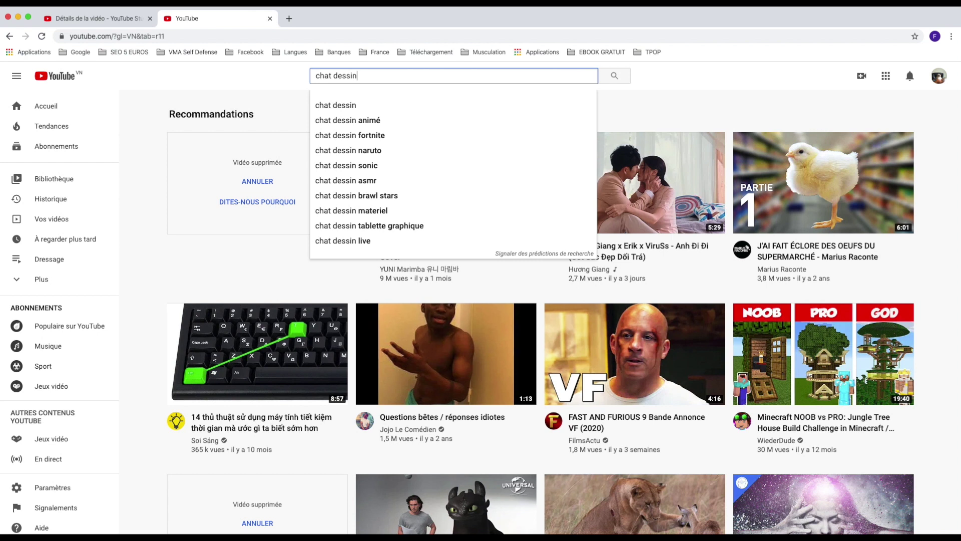
type("e")
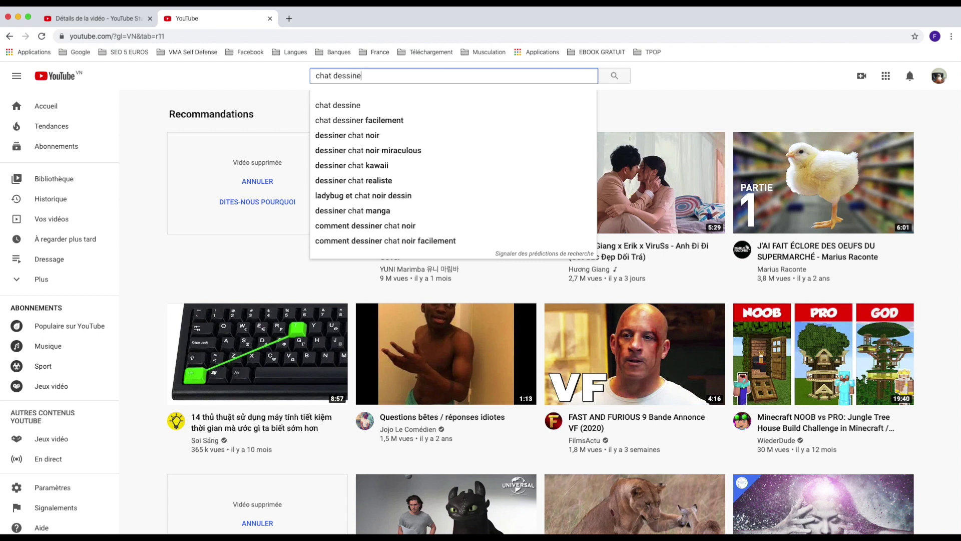
type("r")
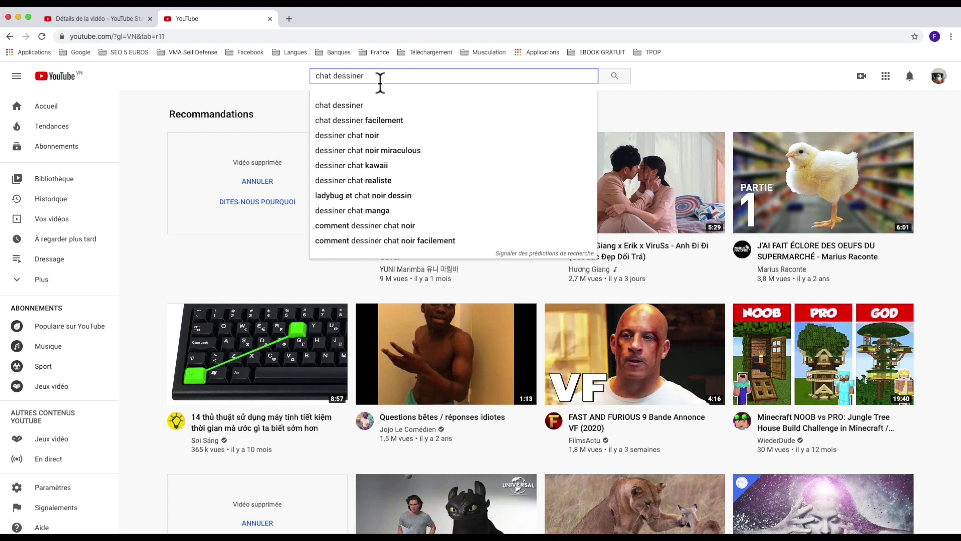
left_click(336, 76)
type("on")
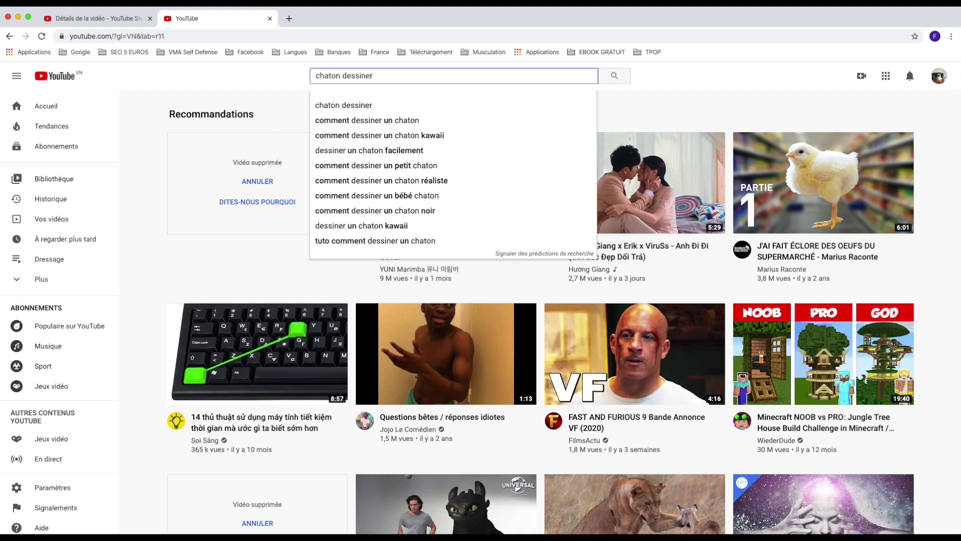
- Add the tags dessiner chat, dessiner chat facile, dessiner chat noir, dessiner chaton, dessiner chaton facile, chat dessiner, chat dessiner facilement, chaton dessiner and comment dessiner un chaton
left_click(131, 23)
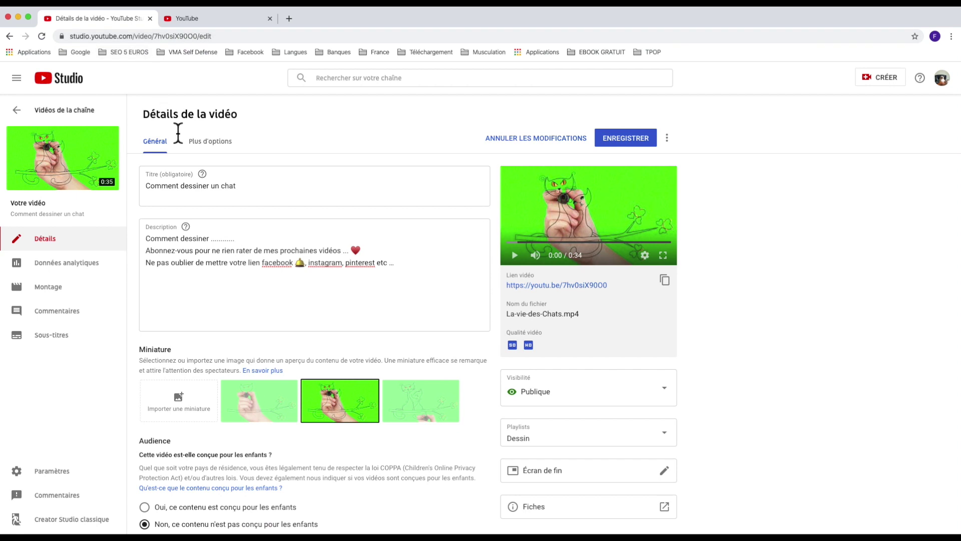
scroll(236, 307, "down", 3)
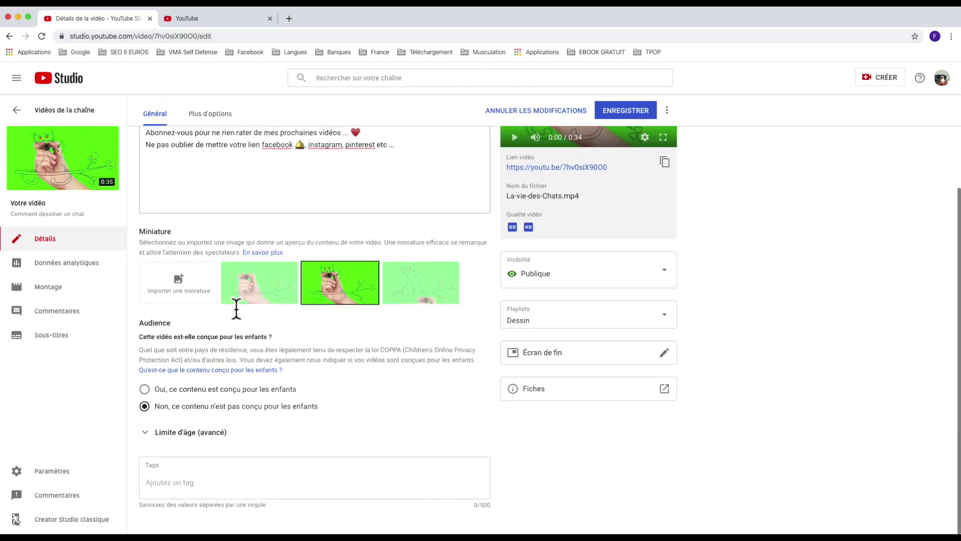
left_click(181, 485)
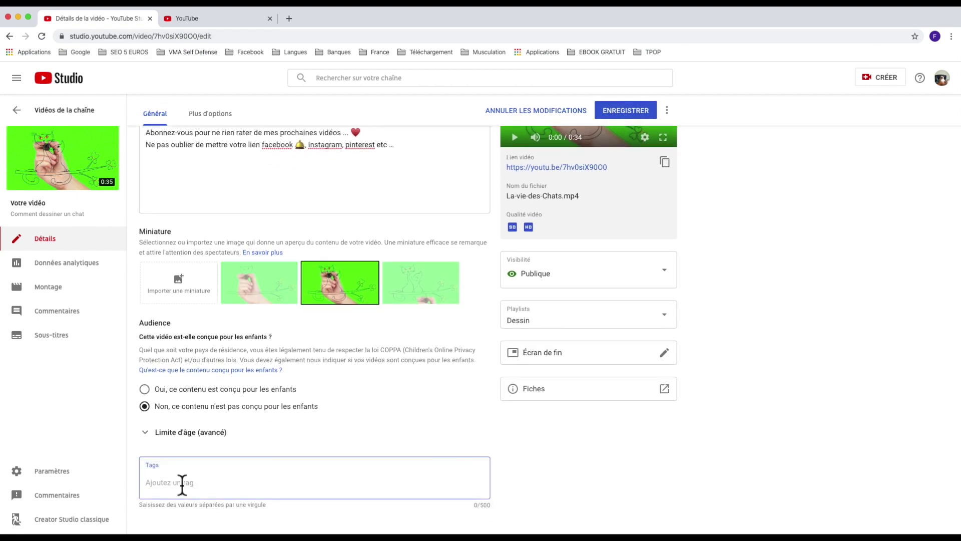
type("dessiner chat, dessiner chat facile, dessiner chat noir, dessiner chaton, dessiner chaton facile, chat dessiner, chat dessiner facilement, chaton dessiner, comment dessiner un chaton")
scroll(293, 481, "down", 2)
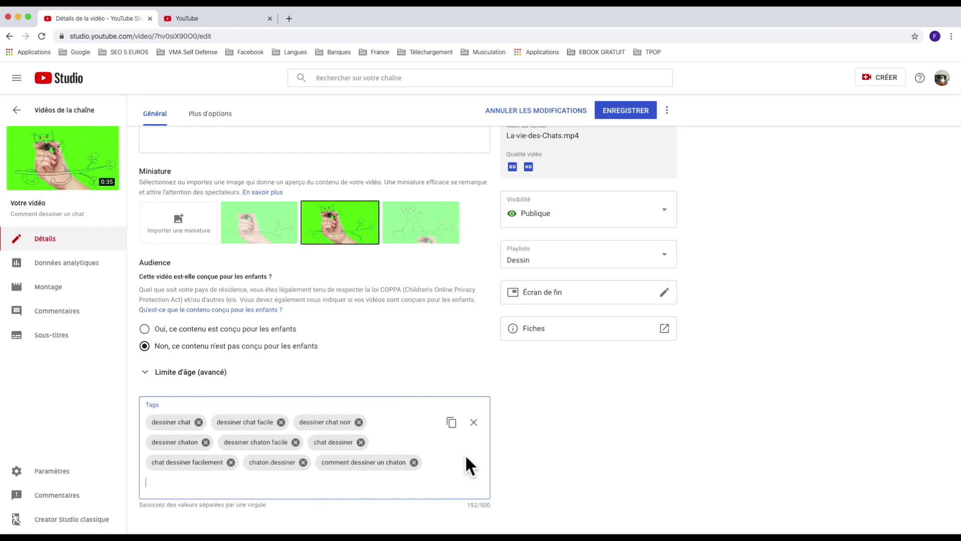
key("super+Tab")
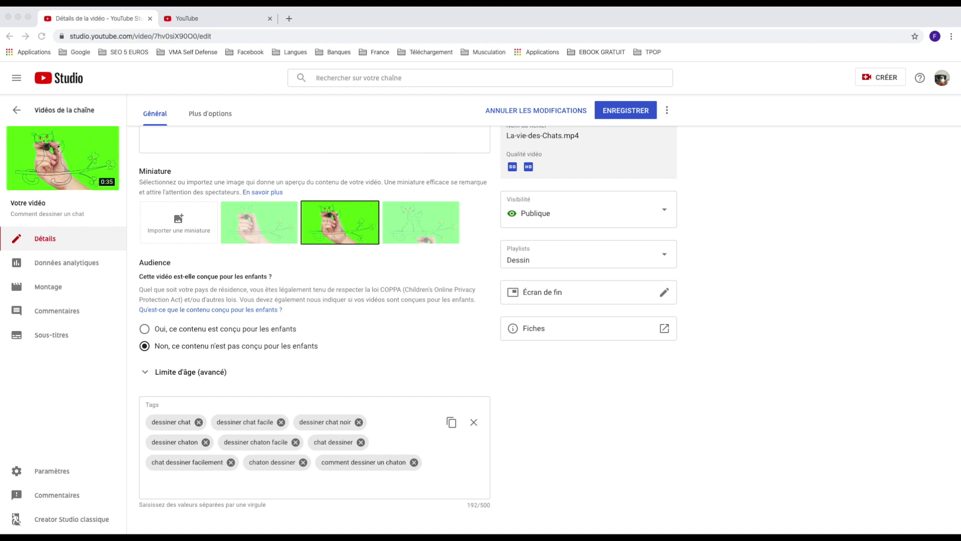
left_click(438, 478)
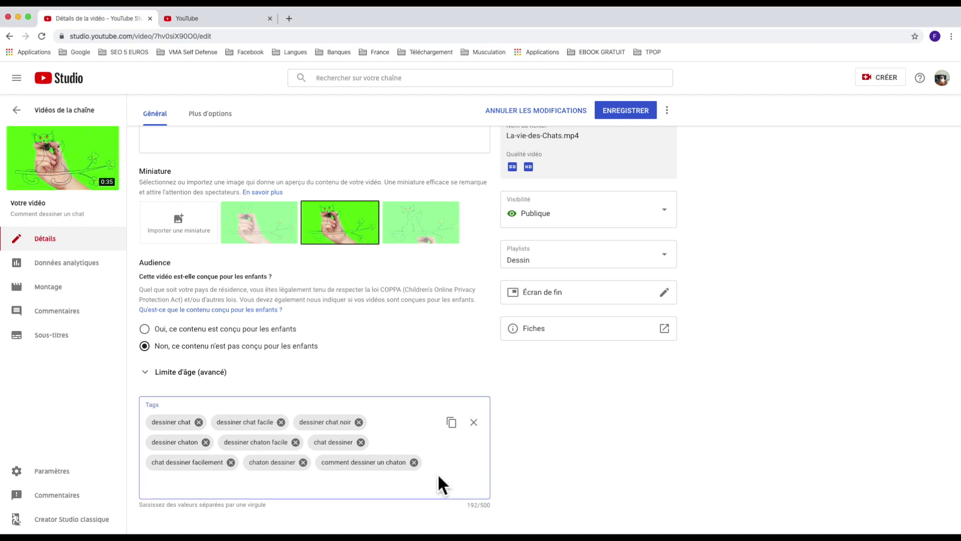
- Add the tags la vie des chats, dressage chat, dressage chaton, dessin chat and dessin chaton, and save the video's changes
type("la vie des chats, dressage chat, dressage chaton, dessin chat, dessin chaton")
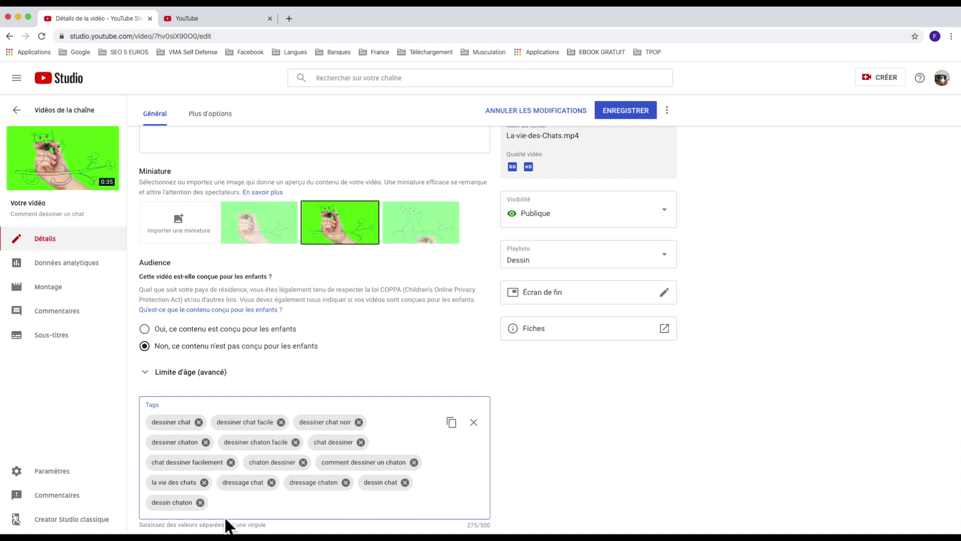
left_click(143, 505)
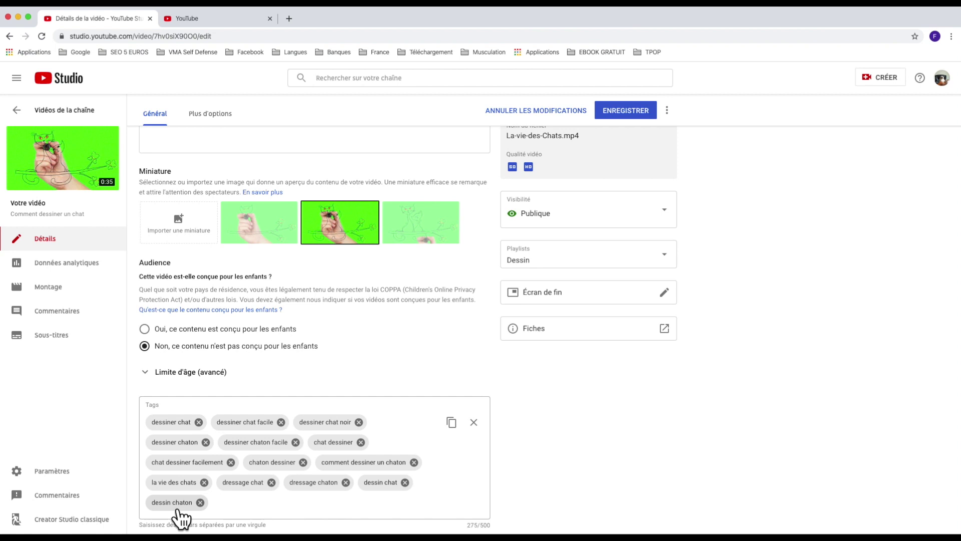
left_click(633, 113)
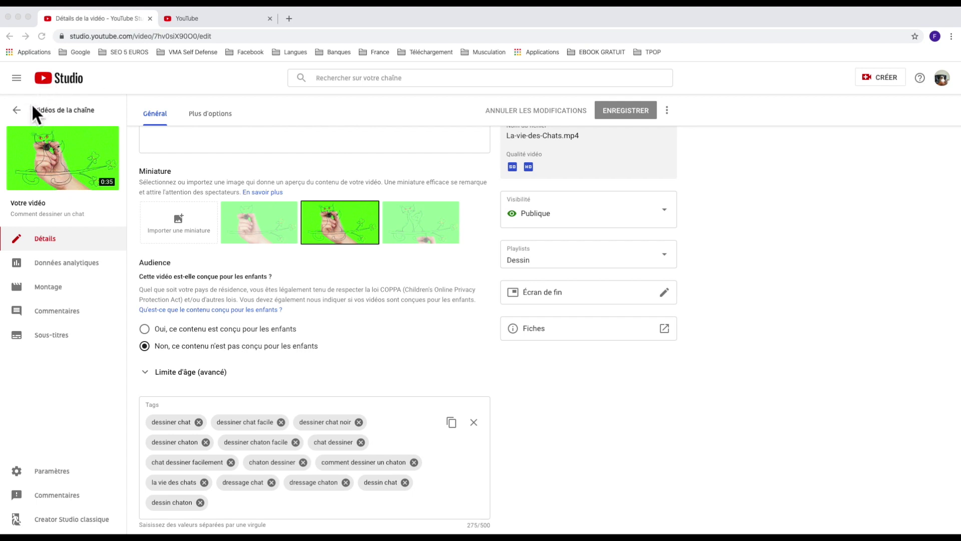
- Open the details of the channel video "La vie des chats" and change its title to "COMMENT DRESSER SON CHAT"
left_click(16, 109)
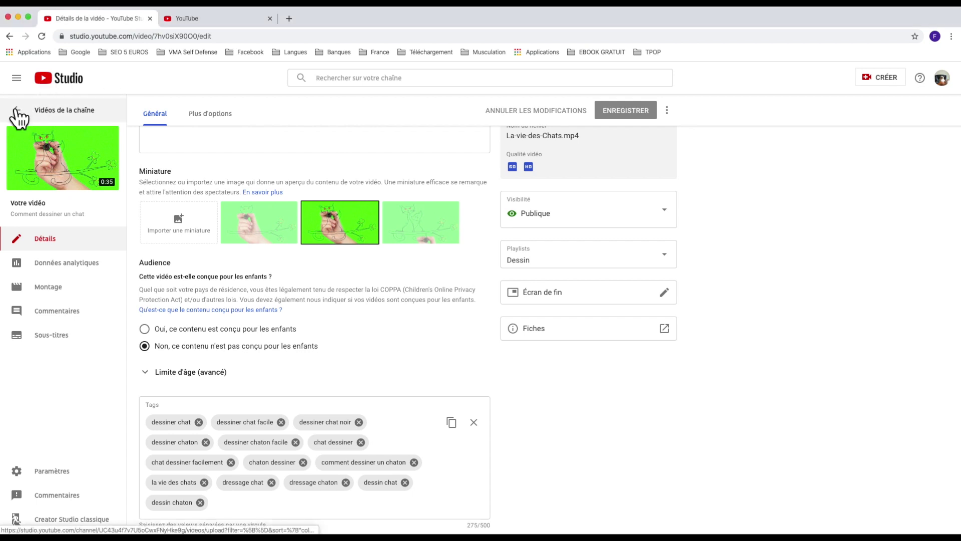
left_click(240, 255)
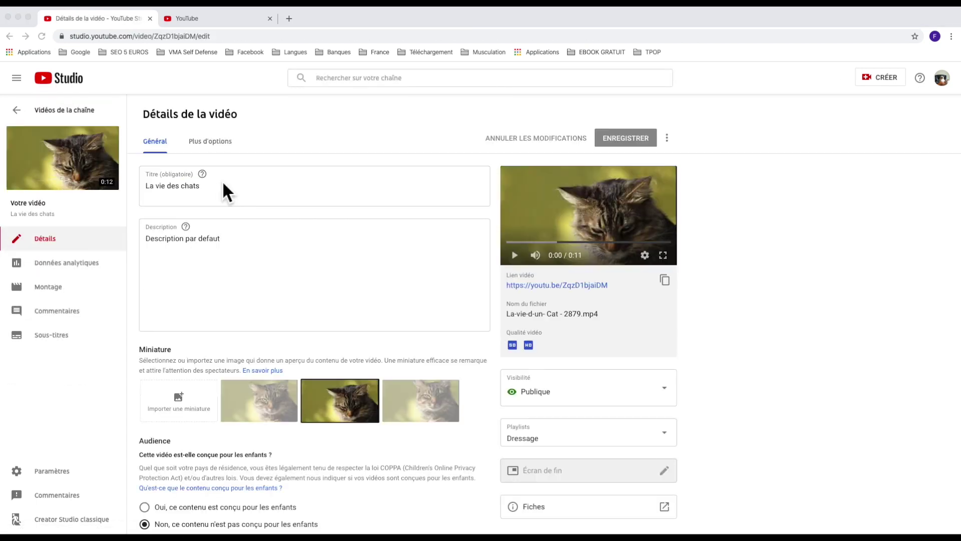
left_click(213, 189)
key("super+a")
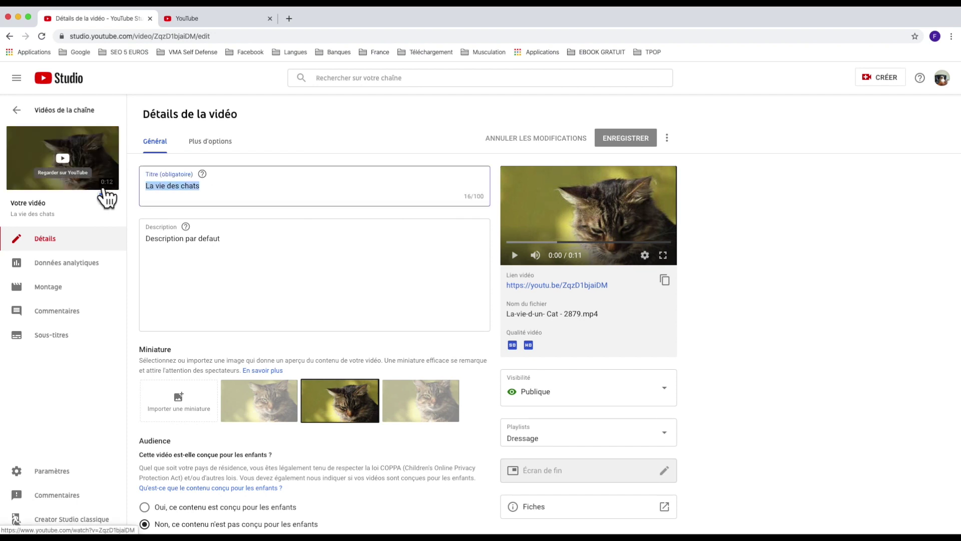
type("COMMENT DRESSER SON CHAT")
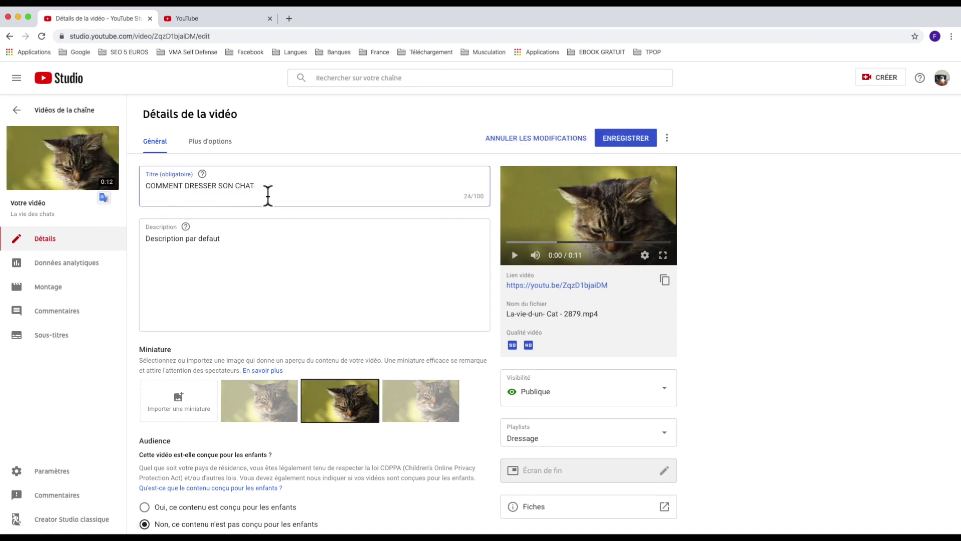
- Replace the default description with "Comment dresser sont chat ? Vous allez le découvrir dans cette vidéo en moins de 5 minutes 👍 .."
key("super+Tab")
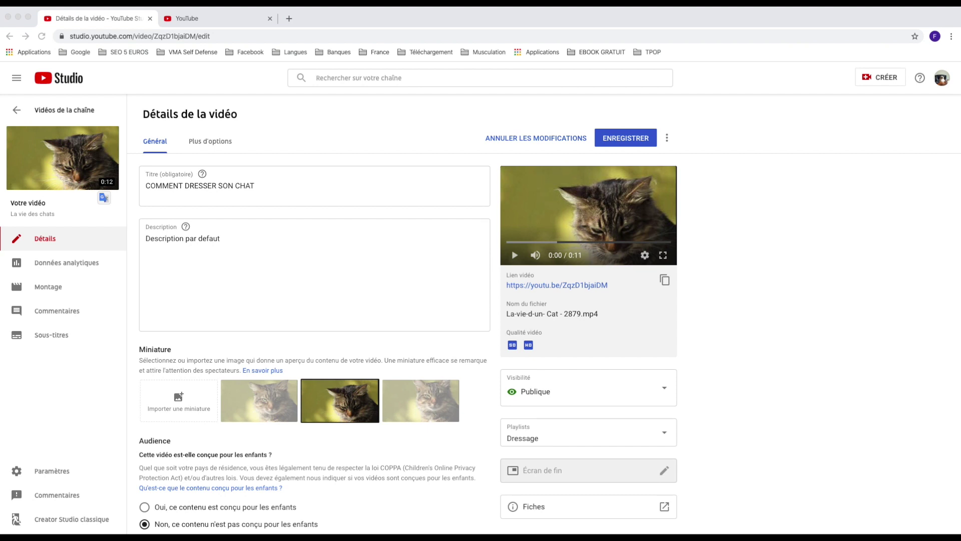
key("super+Tab")
triple_click(236, 239)
type("Comment dresser sont chat ? Vous allez le découvrir dans cette vidéo en moins de 5 minutes 👍 ..")
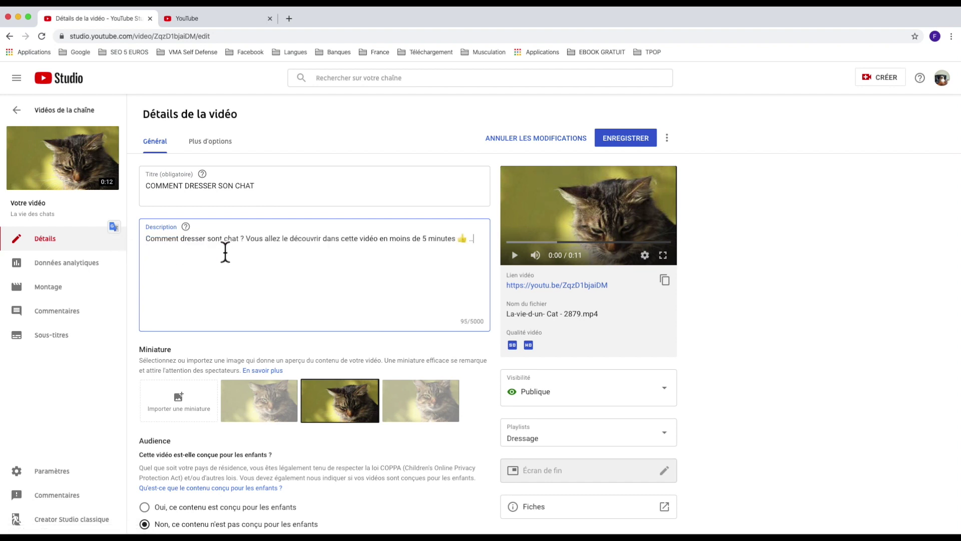
- Add a second description line reading "Abonnez-vous pour ne rien rater de mes prochaines vidéos ... ❤️"
key("Return")
key("Return")
key("Return")
key("Return")
key("super+Tab")
left_click(160, 258)
type("Abonnez-vous pour ne rien rater de mes prochaines vidéos ... ❤️")
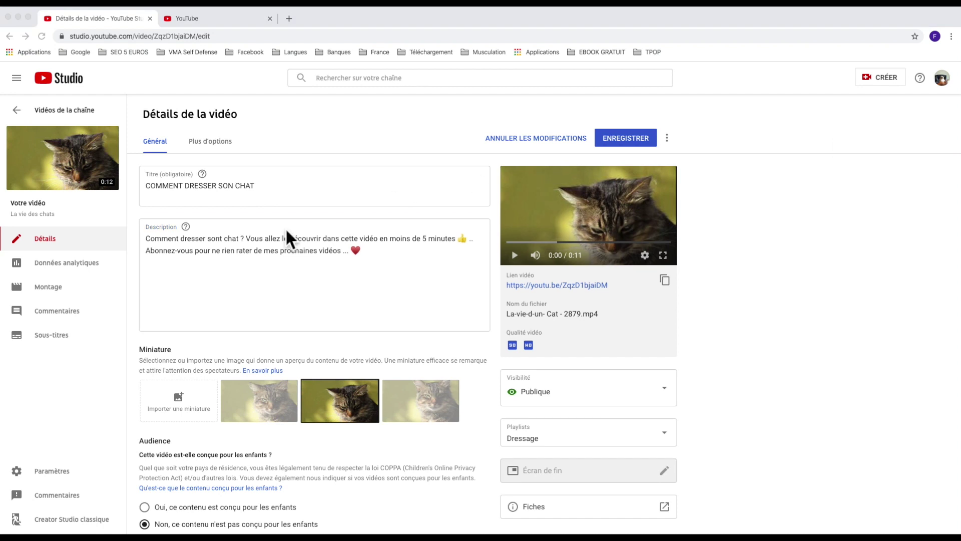
- Add a third description line reading "Suivez moi sur les réseaux sociaux : facebook 🛎, instagram, pinterest etc …"
left_click(167, 262)
type("facebook 🛎, instagram, pinterest etc …")
key("super+Left")
type("Suivez")
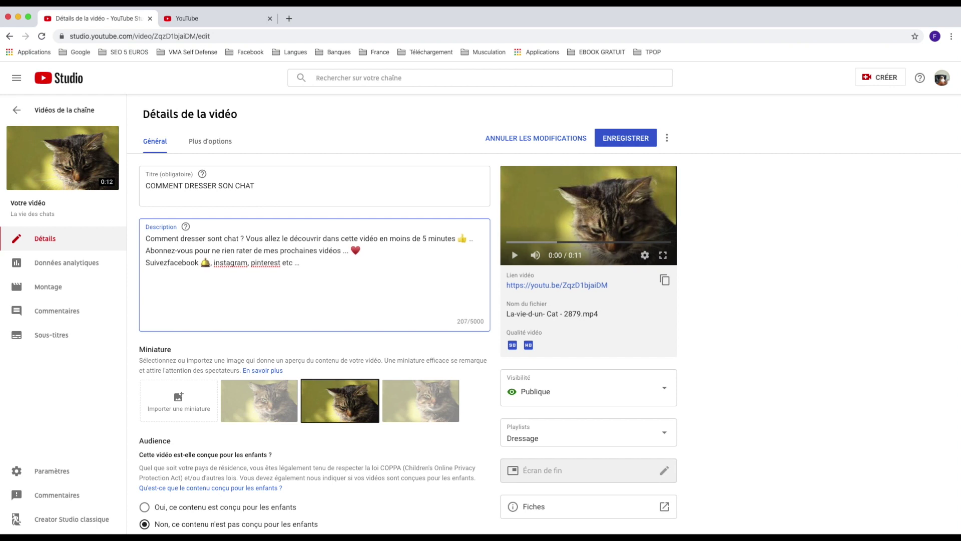
type(" moi sur les réseaux sociaux ")
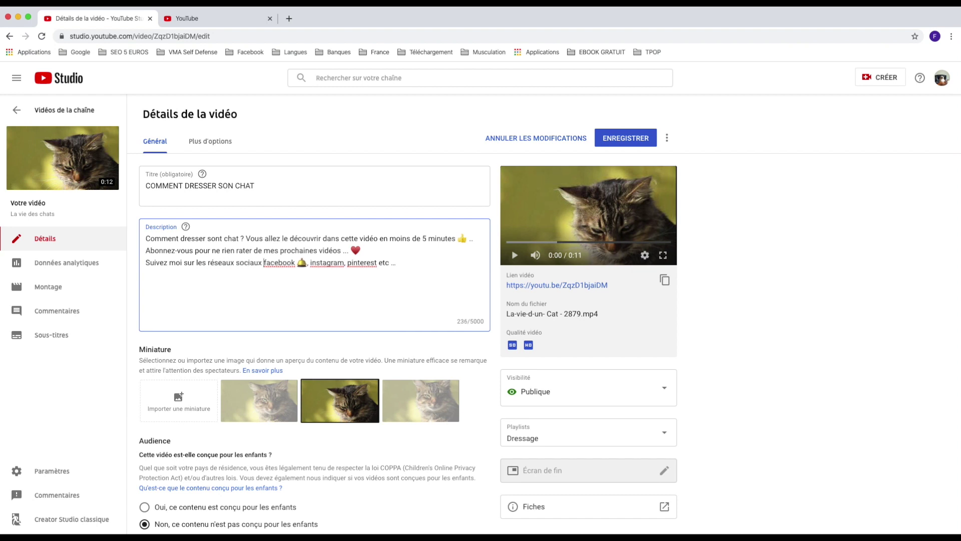
type(":")
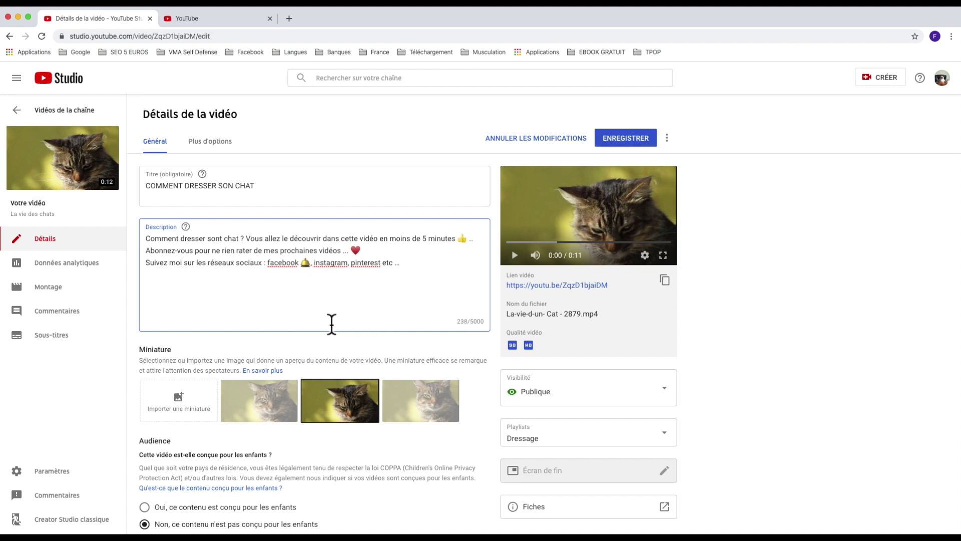
- Switch to the YouTube browser tab and look up the search suggestions for "comment dresser cha"
scroll(331, 371, "down", 3)
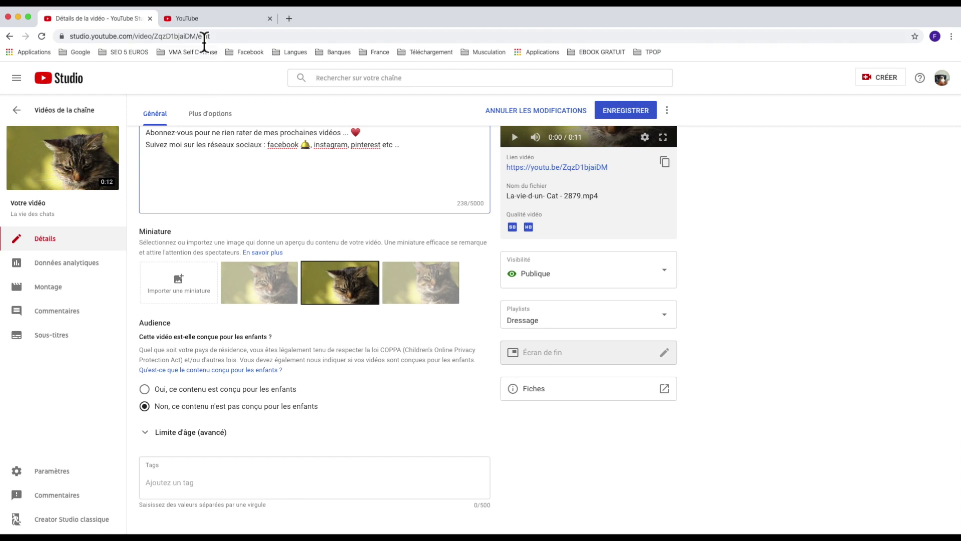
left_click(205, 25)
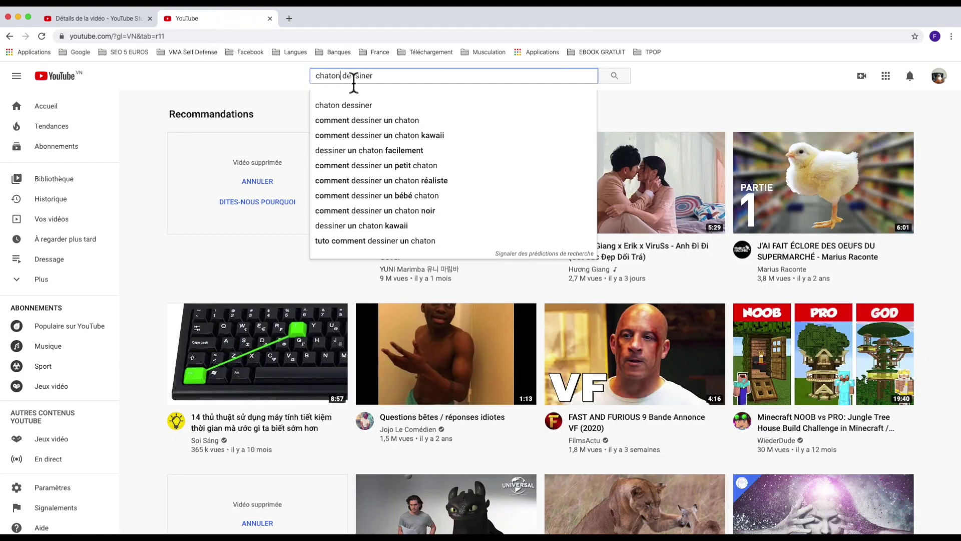
left_click_drag(374, 76, 293, 75)
type("comment dress")
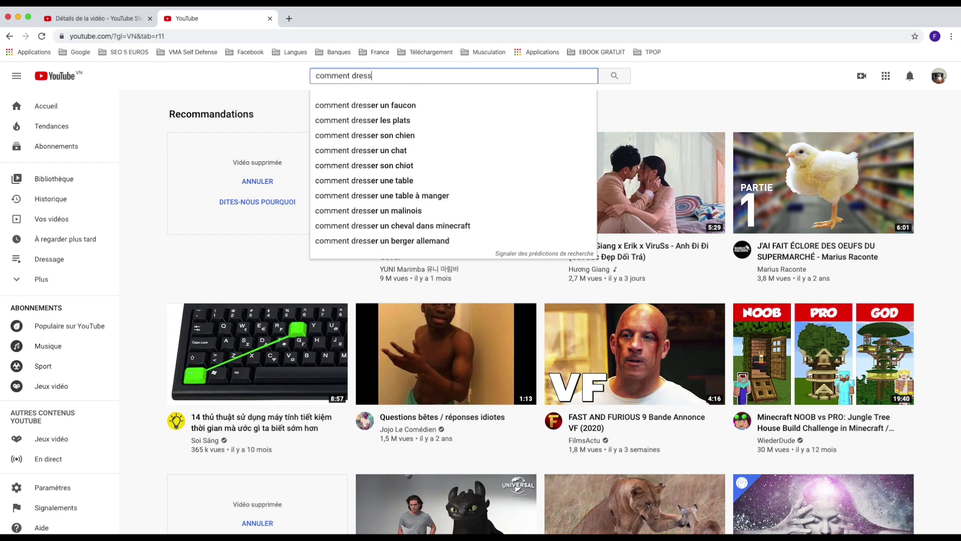
type("er ch")
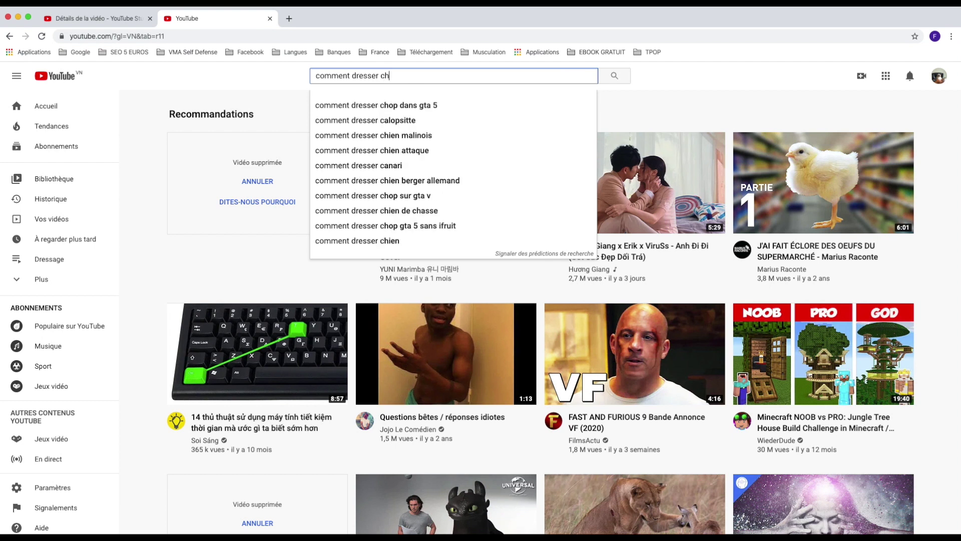
type("a")
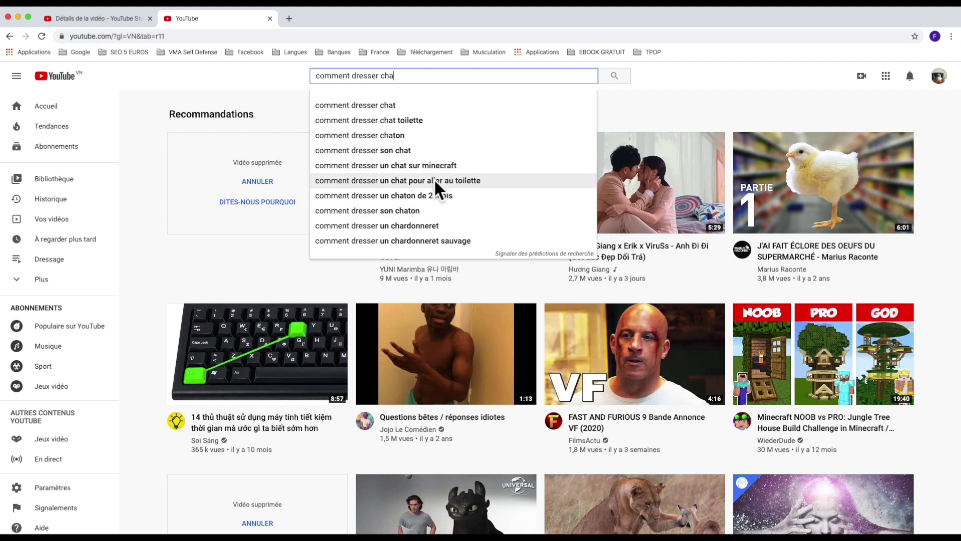
- Look up the YouTube search suggestions for the shorter keyword "dresser chat"
left_click_drag(411, 83, 315, 83)
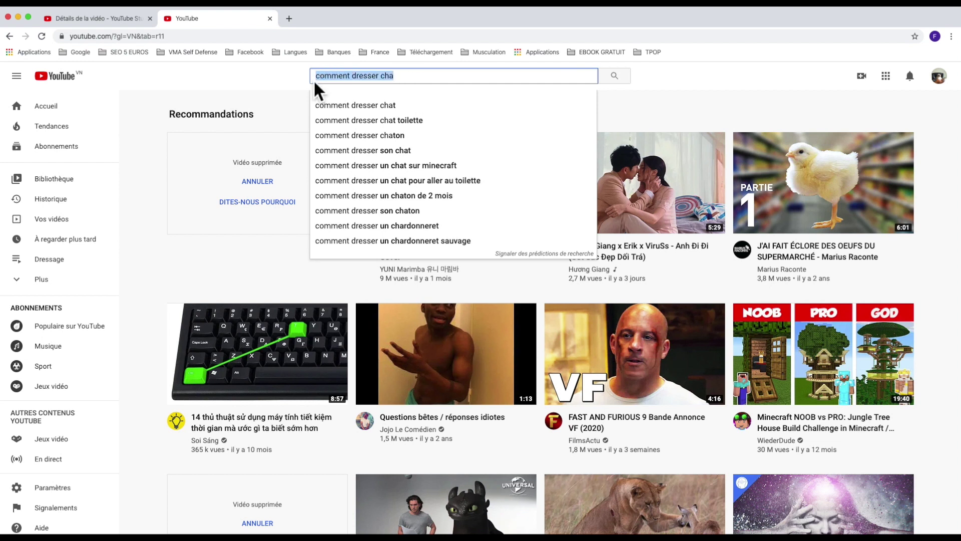
type("dresser ")
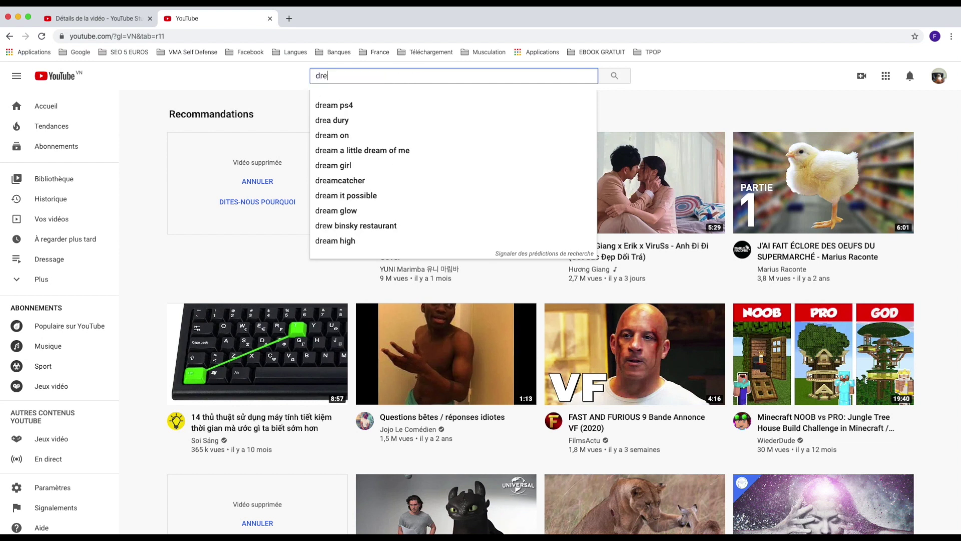
type("chat")
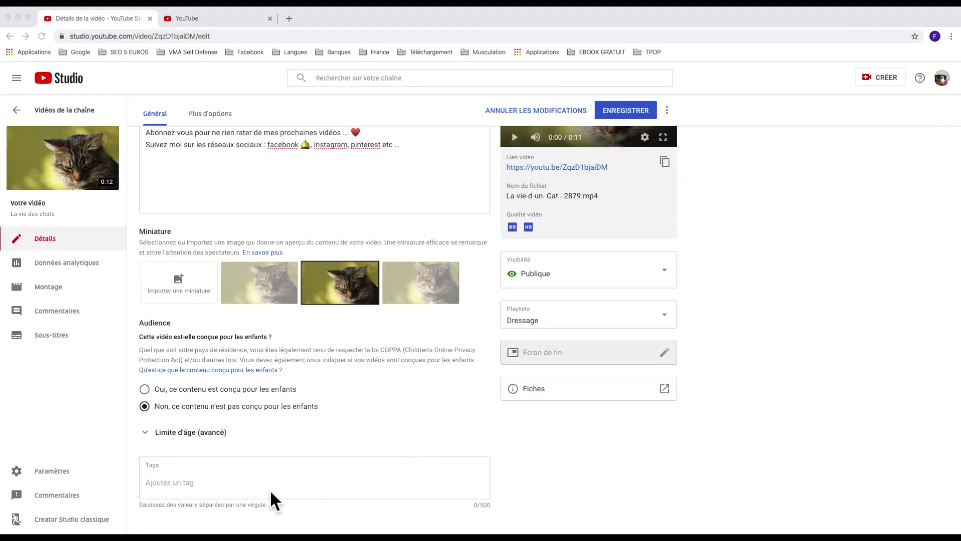
- Add the tags comment dresser chat, comment dresser chat toilette, comment dresser, chaton, comment dresser son chat, dresser chat, dresser chaton, dresser chat toilettes and dresser chat litiere
left_click(176, 481)
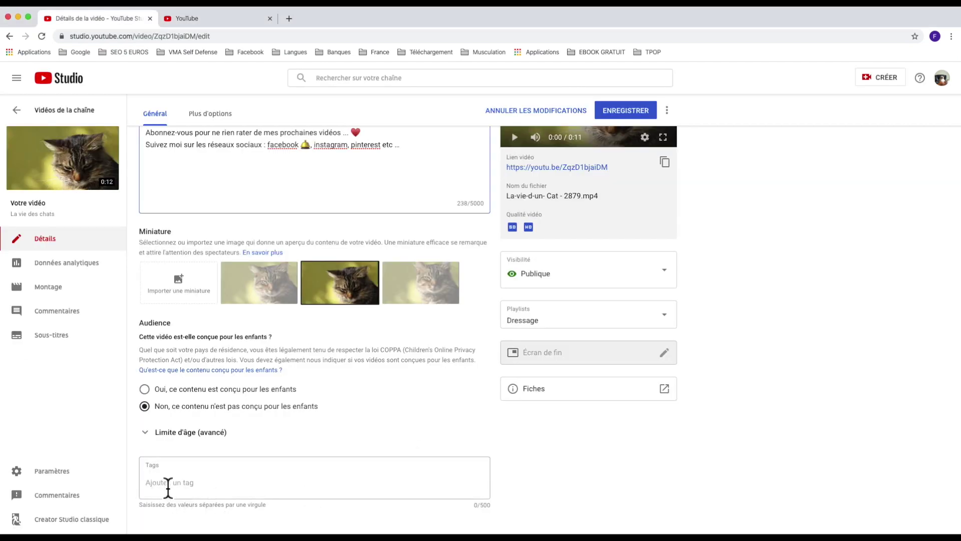
type("comment dresser chat, comment dresser chat toilette, comment dresser, chaton, comment dresser son chat, dresser chat, dresser chaton, dresser chat toilettes, dresser chat litiere")
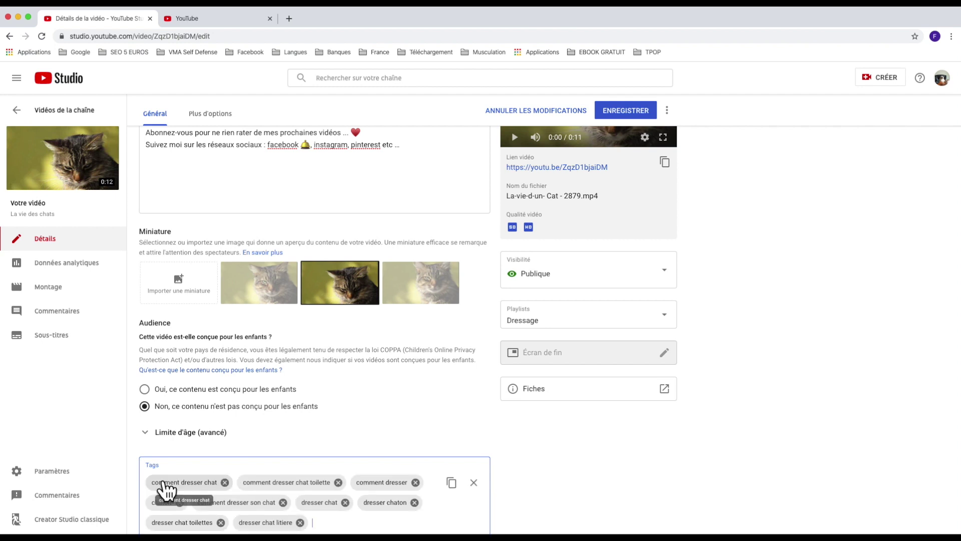
- Extend the dressage video's tags with la vie des chats, dressage chat, dressage chaton, dessin chat and dessin chaton
scroll(290, 481, "down", 1)
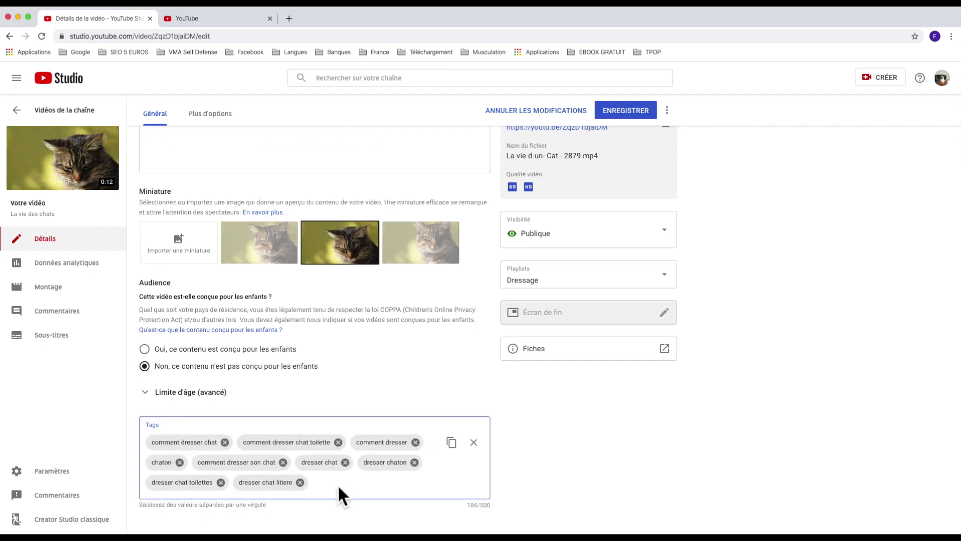
type("la vie des chats, dressage chat, dressage chaton, dessin chat, dessin chaton")
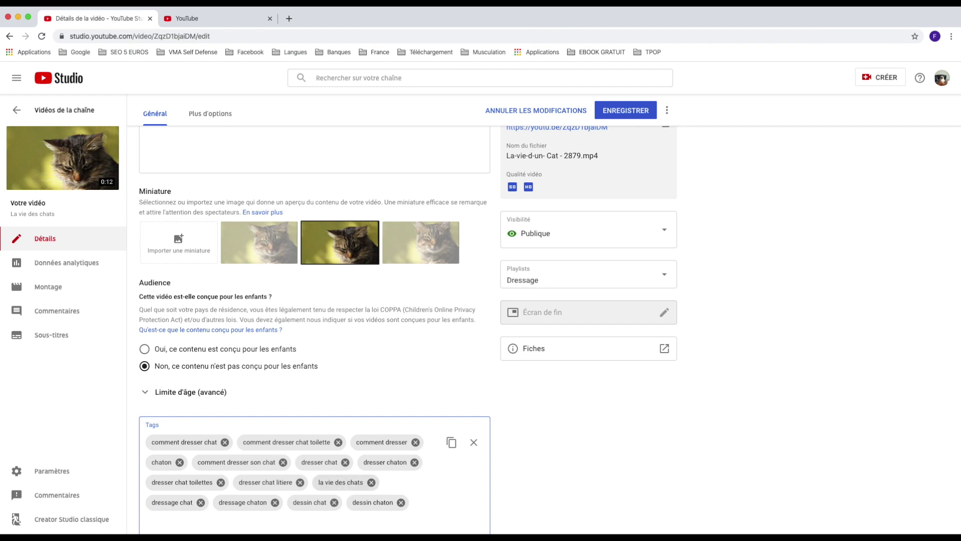